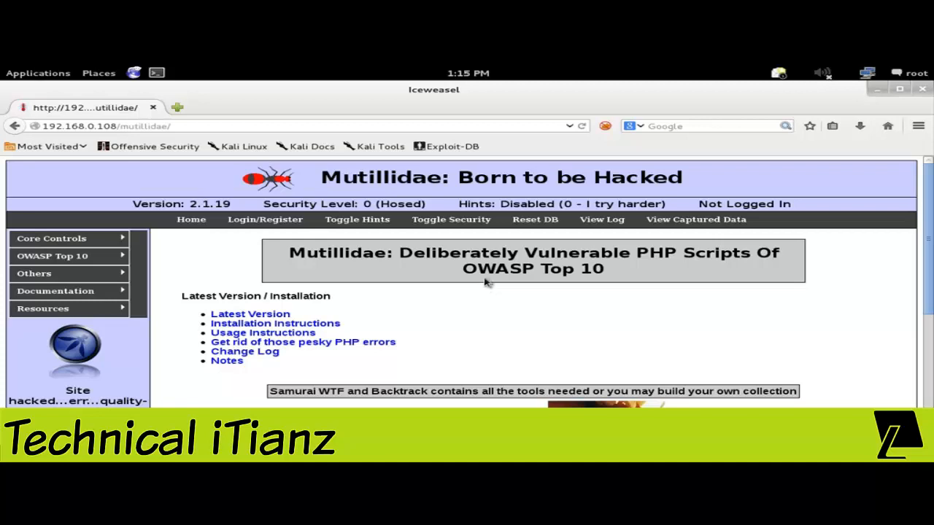
Route all browser URLs through the BurpProxy entry in FoxyProxy and reload the Mutillidae page.
{"action": "left_click", "coordinate": [606, 128]}
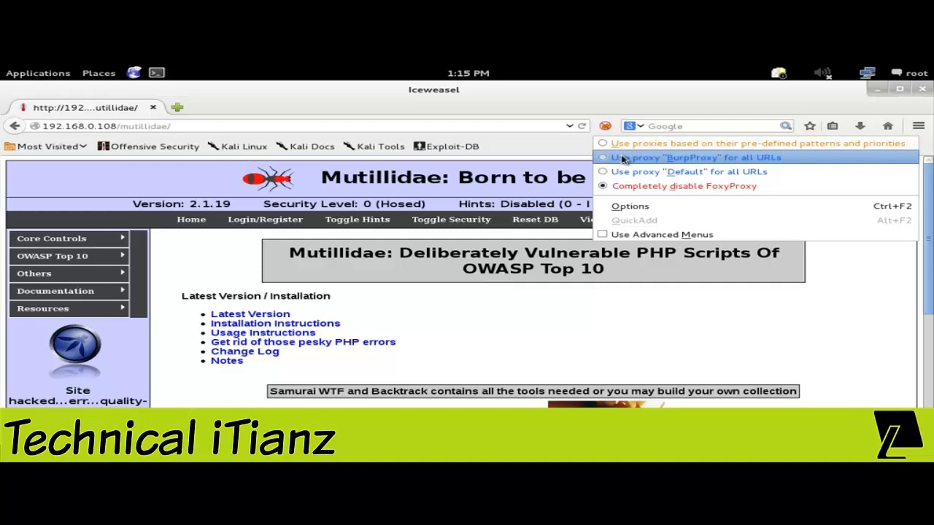
{"action": "left_click", "coordinate": [624, 159]}
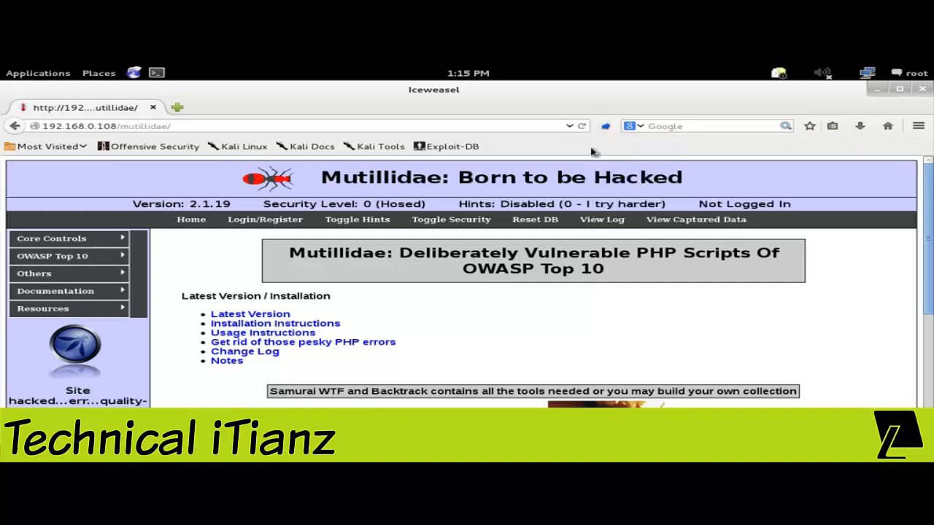
{"action": "left_click", "coordinate": [582, 127]}
Switch to Burp Suite and turn off proxy interception so the held Mutillidae request goes through.
{"action": "left_click", "coordinate": [256, 453]}
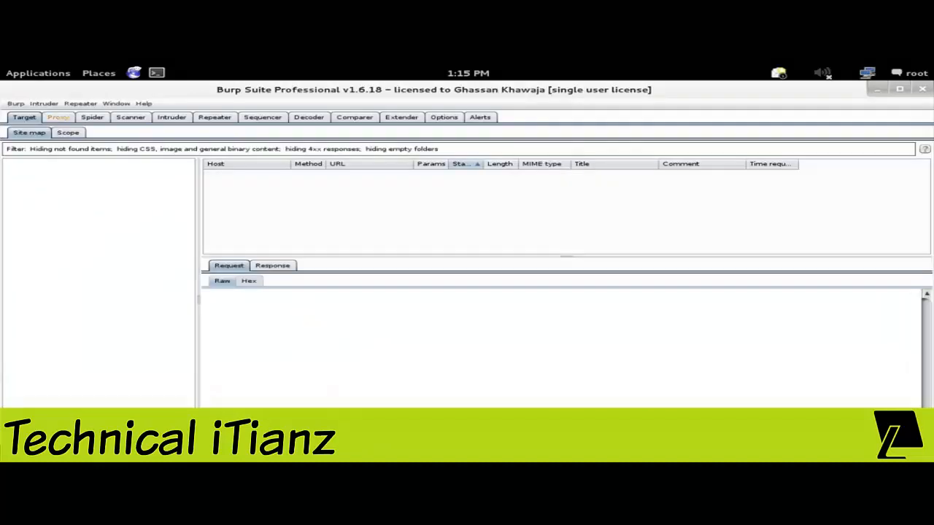
{"action": "left_click", "coordinate": [58, 117]}
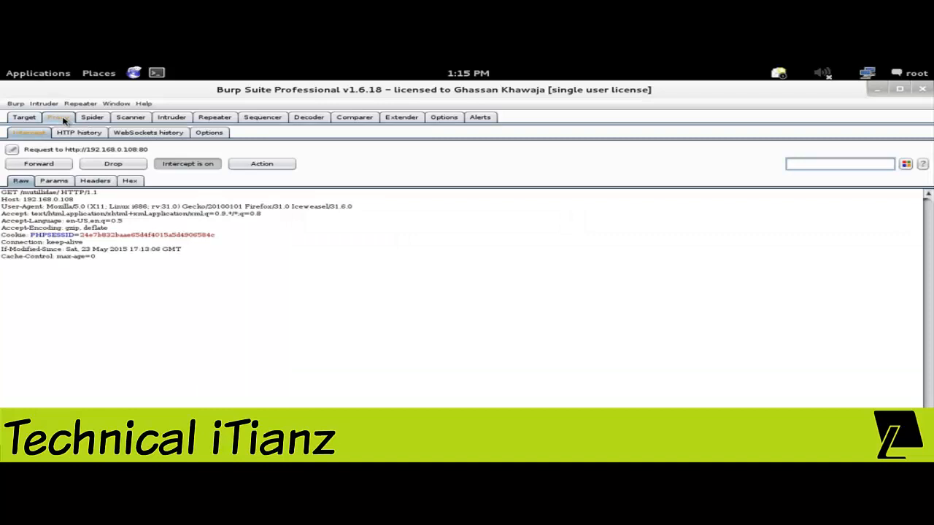
{"action": "left_click", "coordinate": [33, 133]}
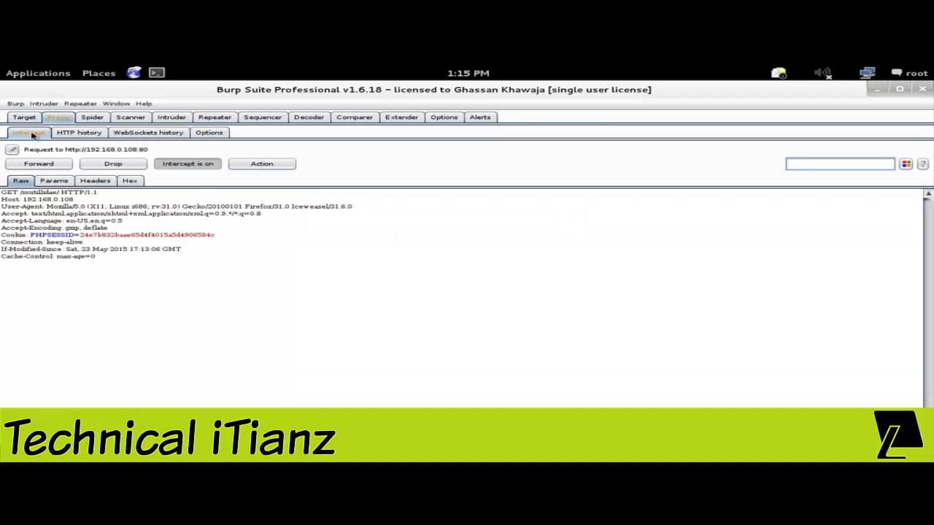
{"action": "left_click", "coordinate": [188, 164]}
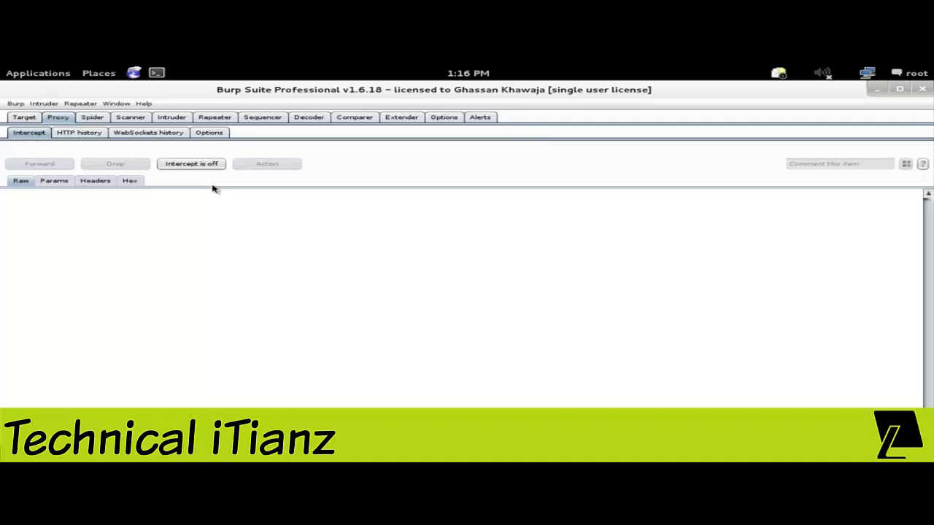
Review the scanner's live active and live passive scanning settings.
{"action": "left_click", "coordinate": [133, 118]}
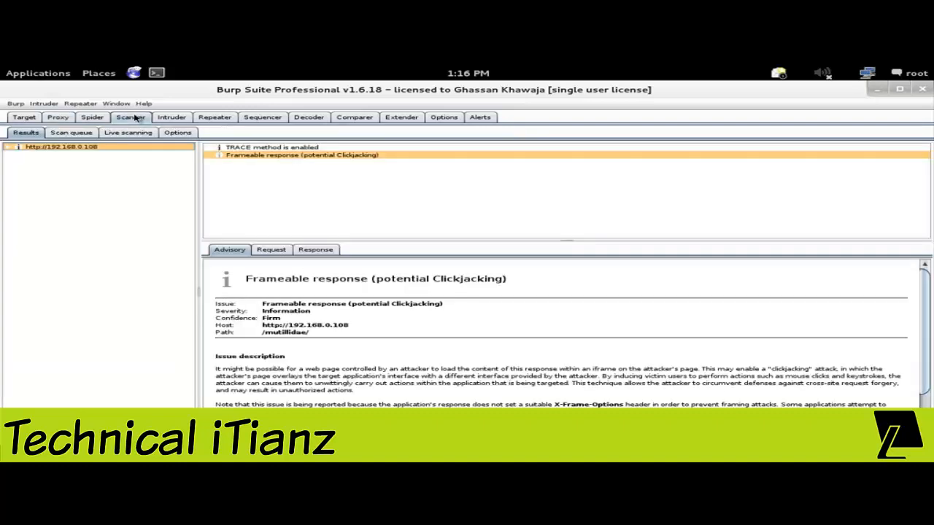
{"action": "left_click", "coordinate": [131, 134]}
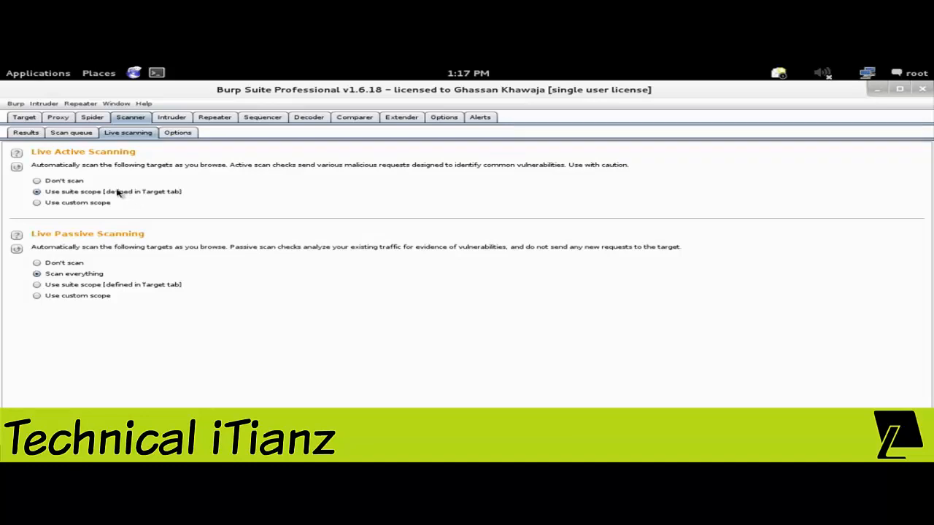
{"action": "left_click", "coordinate": [24, 117]}
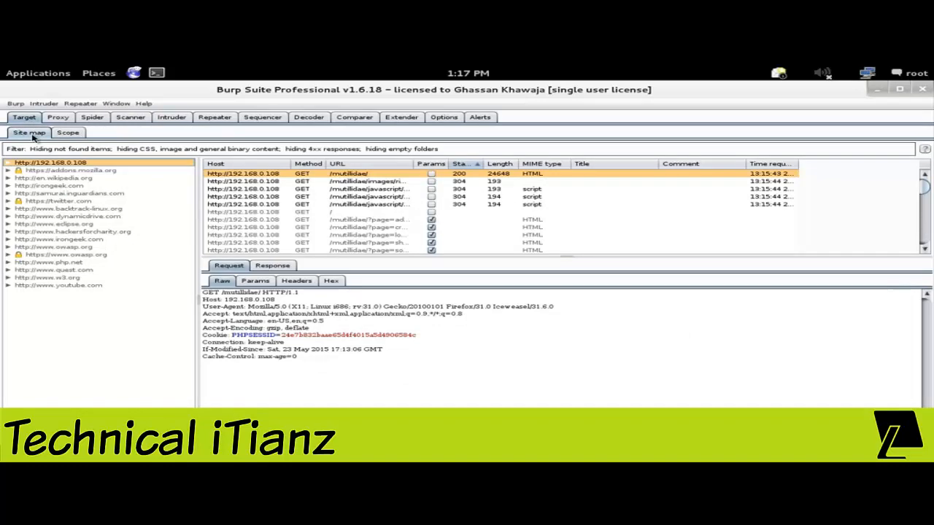
{"action": "left_click", "coordinate": [8, 163]}
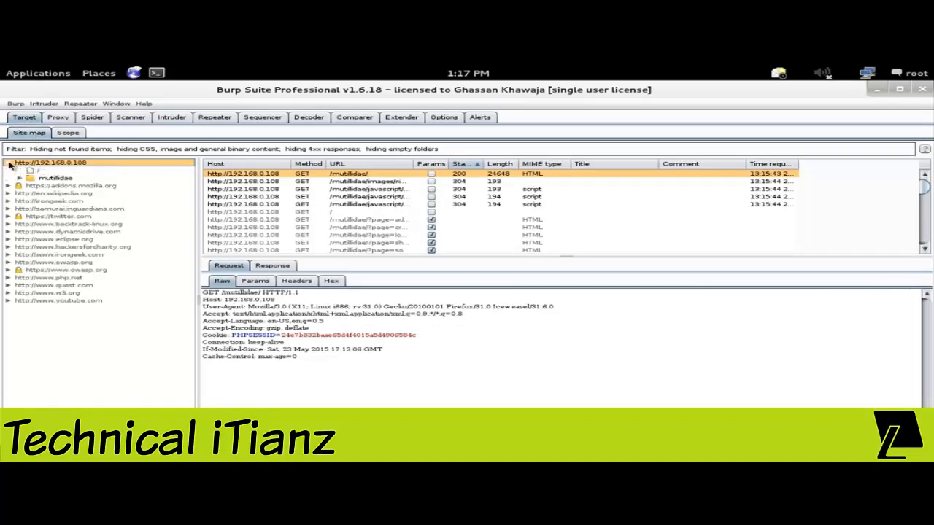
{"action": "left_click", "coordinate": [42, 178]}
{"action": "right_click", "coordinate": [45, 179]}
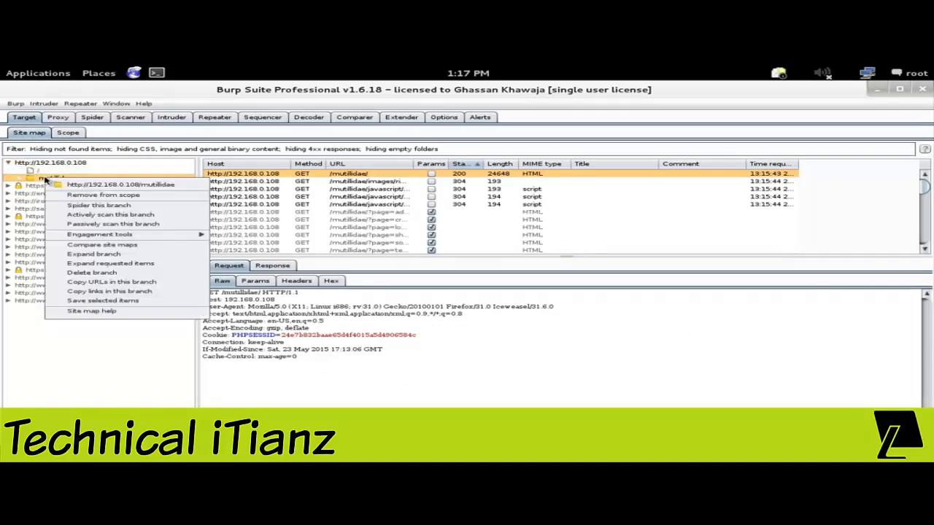
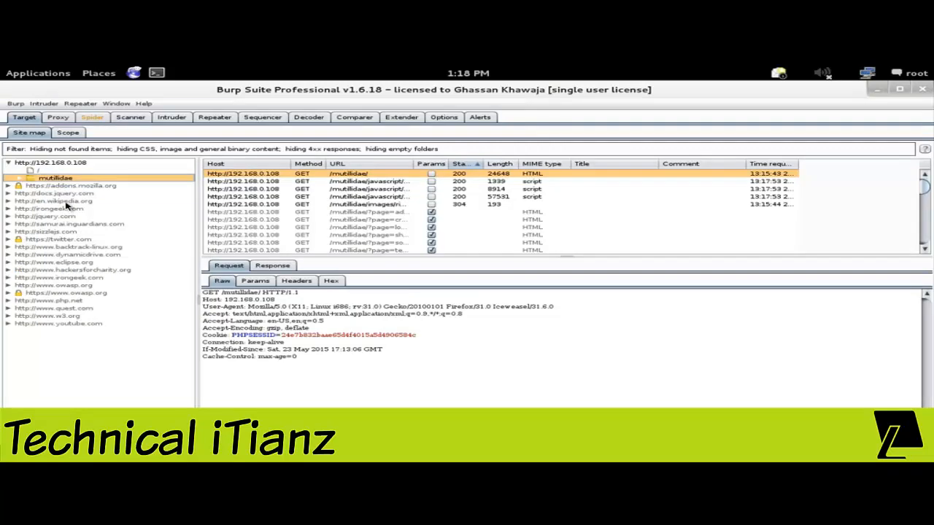
{"action": "left_click", "coordinate": [97, 119]}
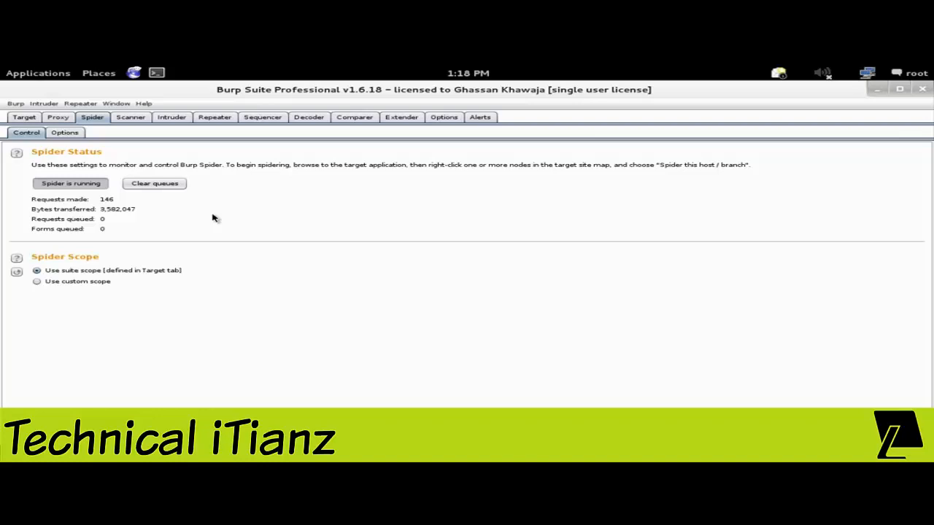
Start an active scan of the mutillidae branch from the site map, removing items with media responses in the wizard.
{"action": "left_click", "coordinate": [28, 117]}
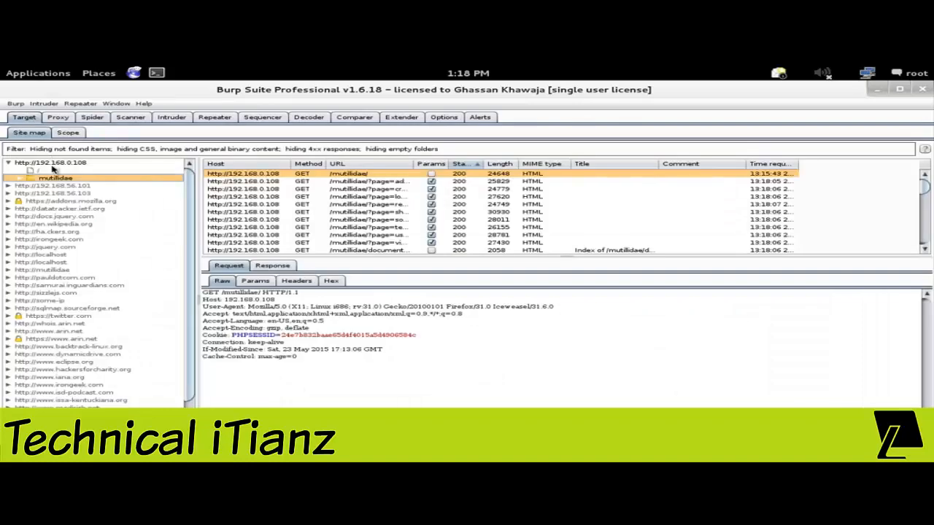
{"action": "right_click", "coordinate": [60, 183]}
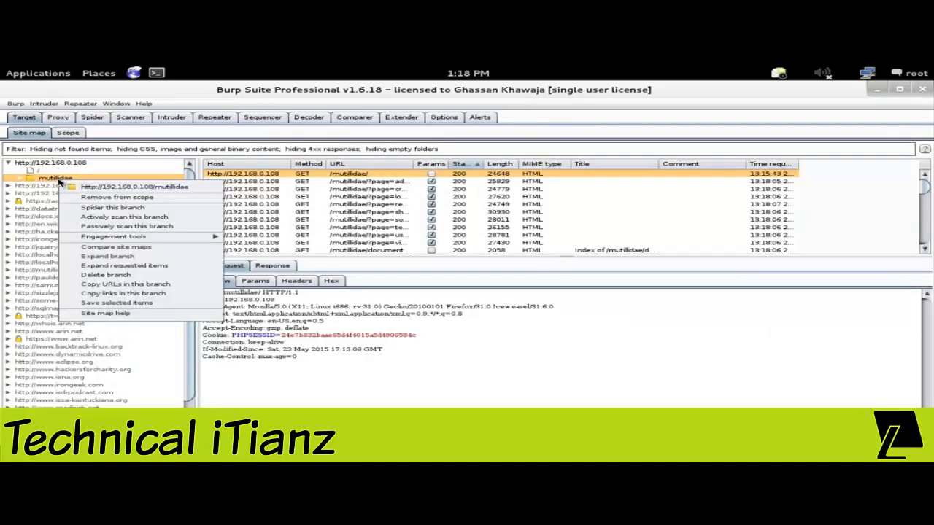
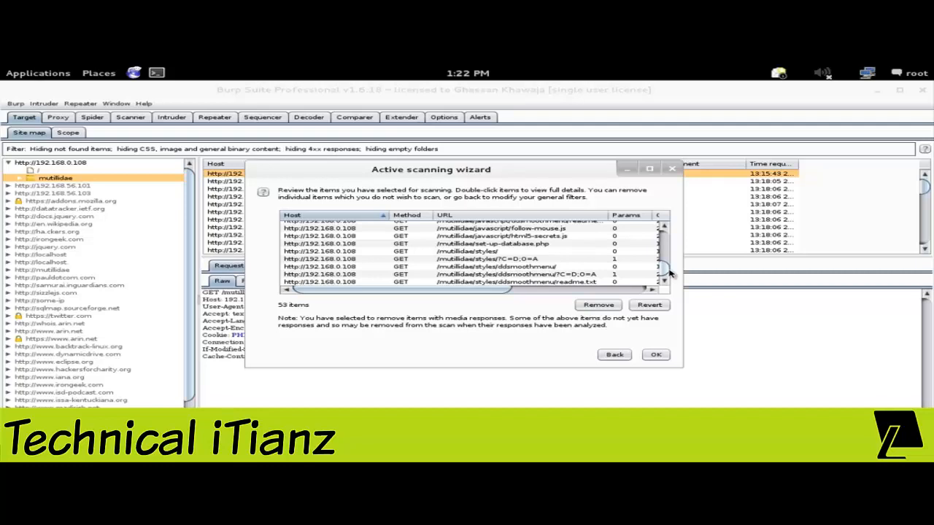
{"action": "left_click", "coordinate": [656, 355]}
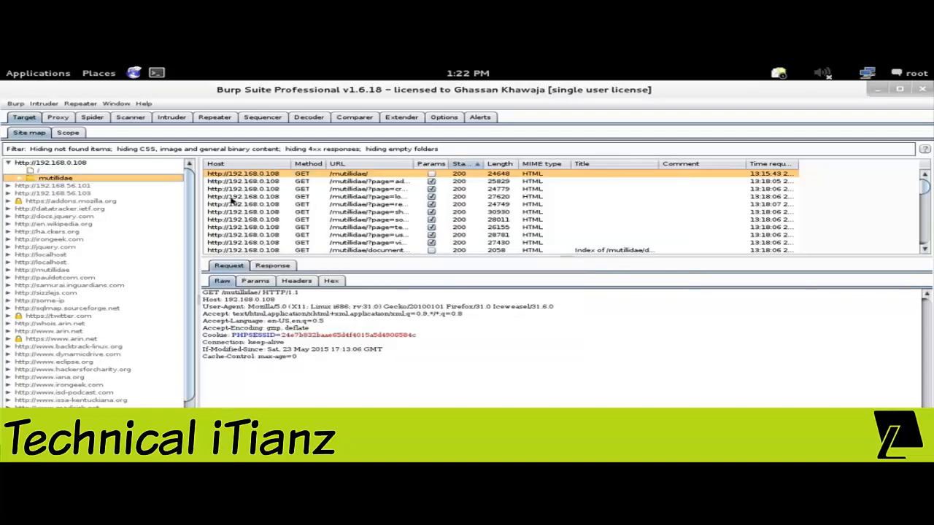
Examine the progress of the scan queue and the actions available for its third item.
{"action": "left_click", "coordinate": [131, 119]}
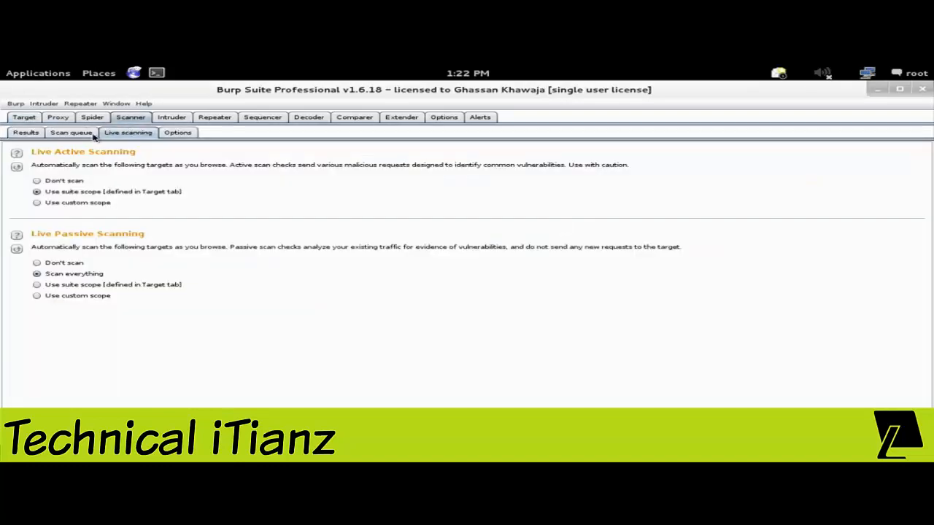
{"action": "left_click", "coordinate": [67, 132]}
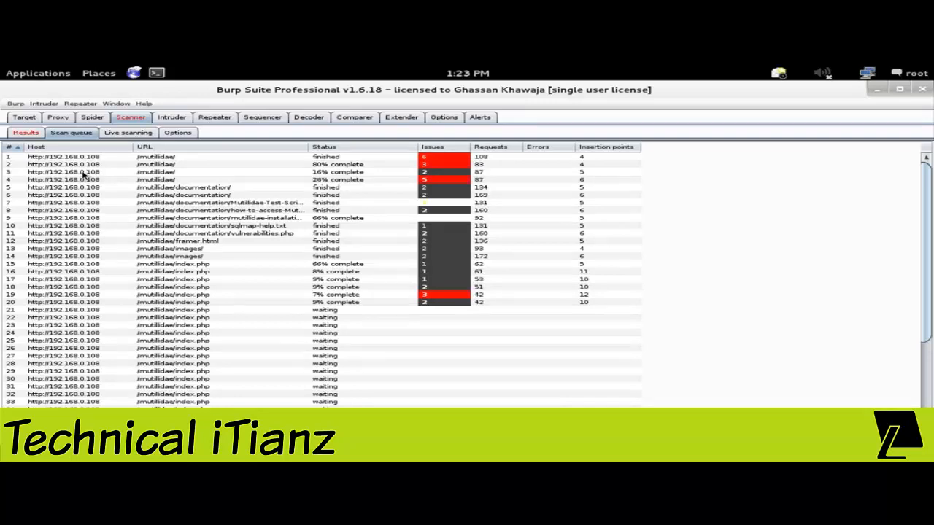
{"action": "left_click", "coordinate": [88, 173]}
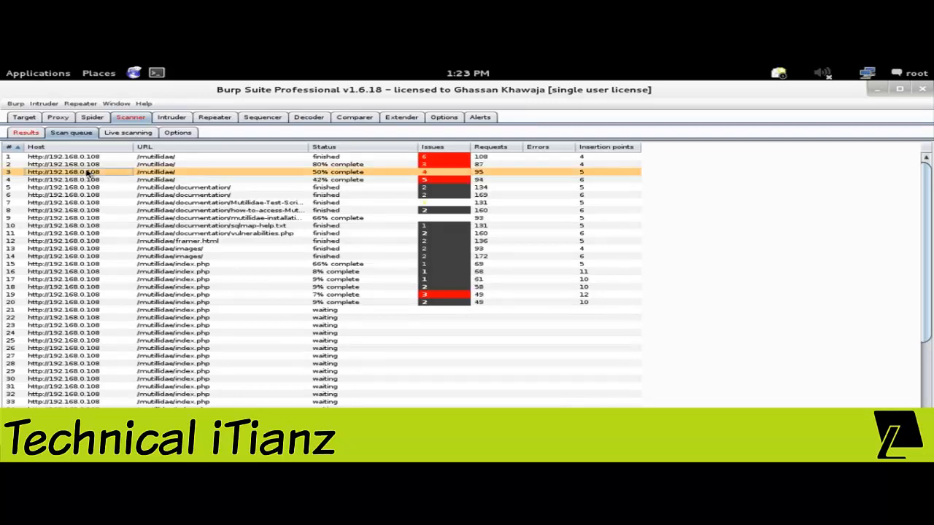
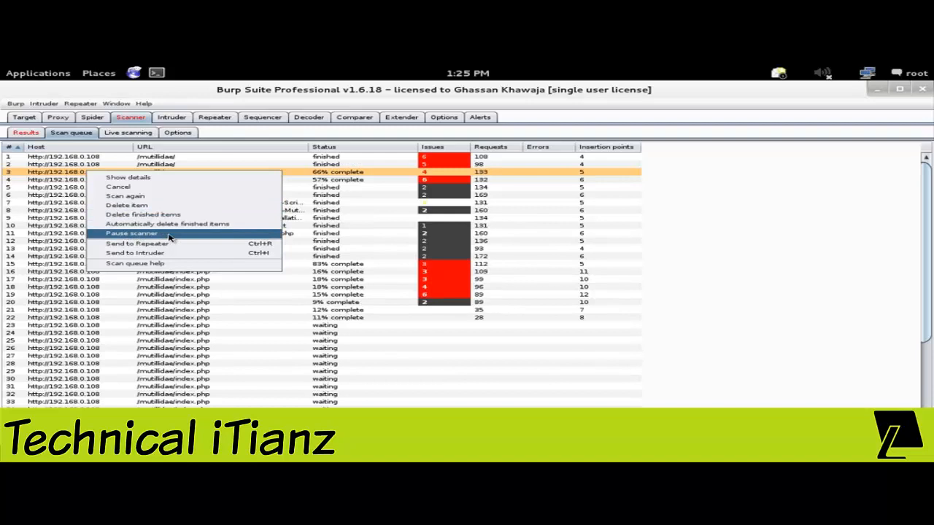
{"action": "left_click", "coordinate": [737, 226]}
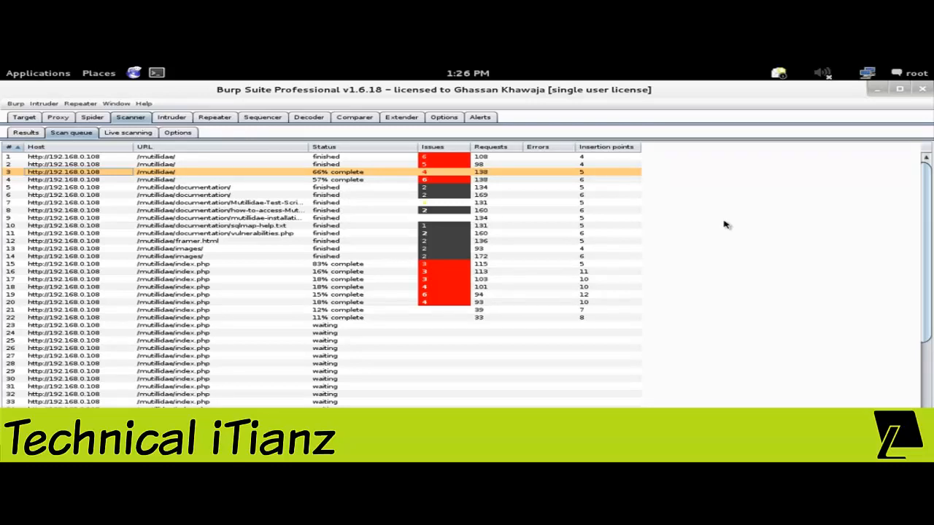
{"action": "left_click", "coordinate": [27, 132]}
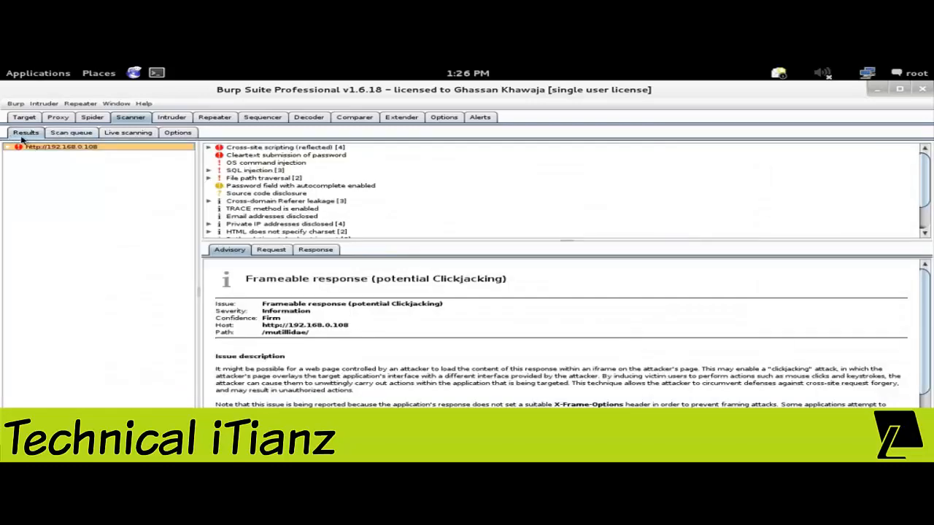
{"action": "left_click", "coordinate": [9, 148]}
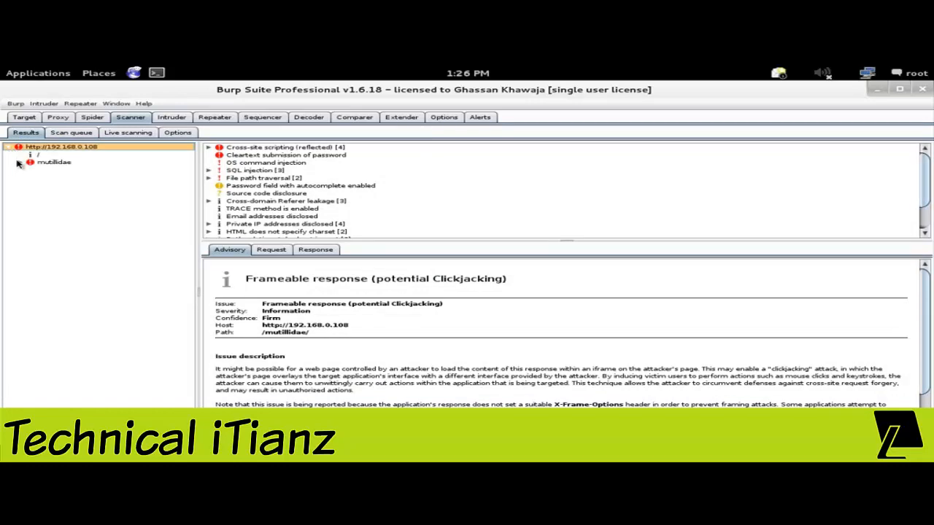
{"action": "left_click", "coordinate": [20, 162]}
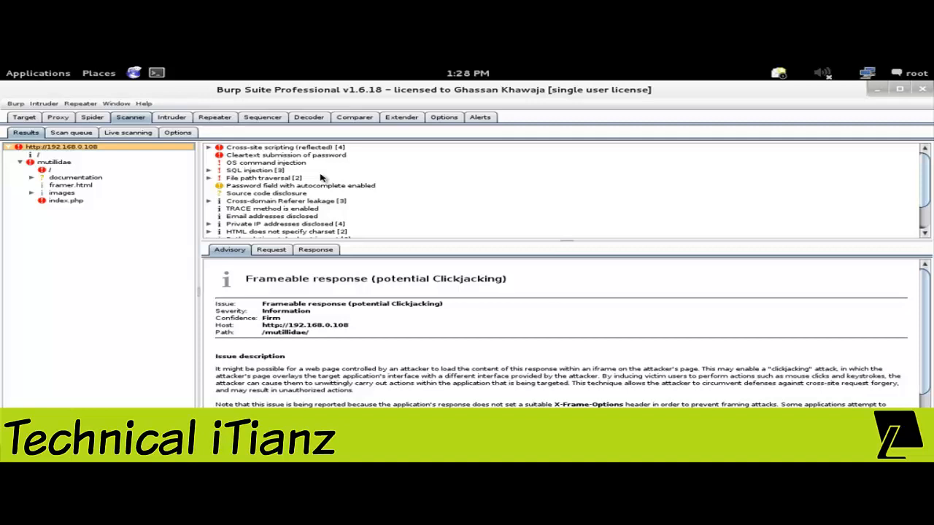
Examine the reflected cross-site scripting advisory's issue name, severity, confidence and host, plus the actions available for the issue.
{"action": "left_click", "coordinate": [332, 154]}
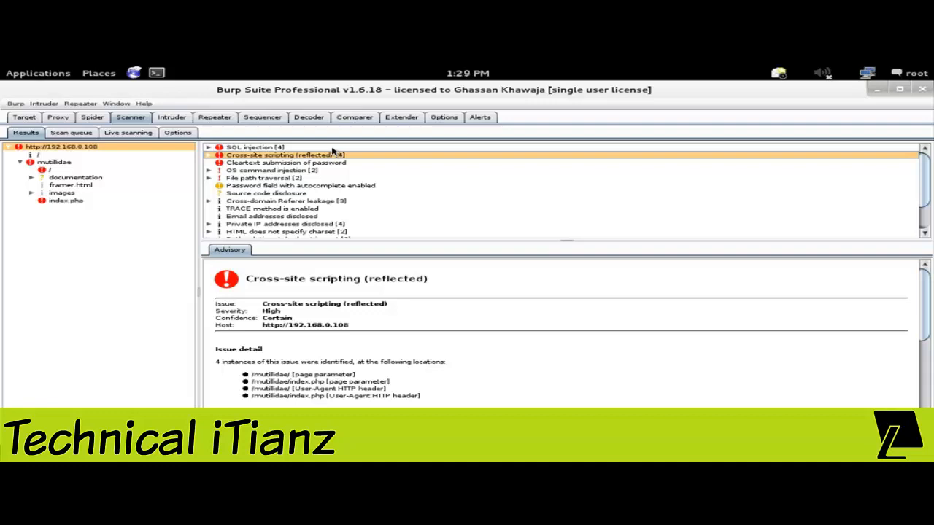
{"action": "left_click_drag", "start_coordinate": [215, 306], "coordinate": [400, 305]}
{"action": "left_click_drag", "start_coordinate": [216, 311], "coordinate": [288, 314]}
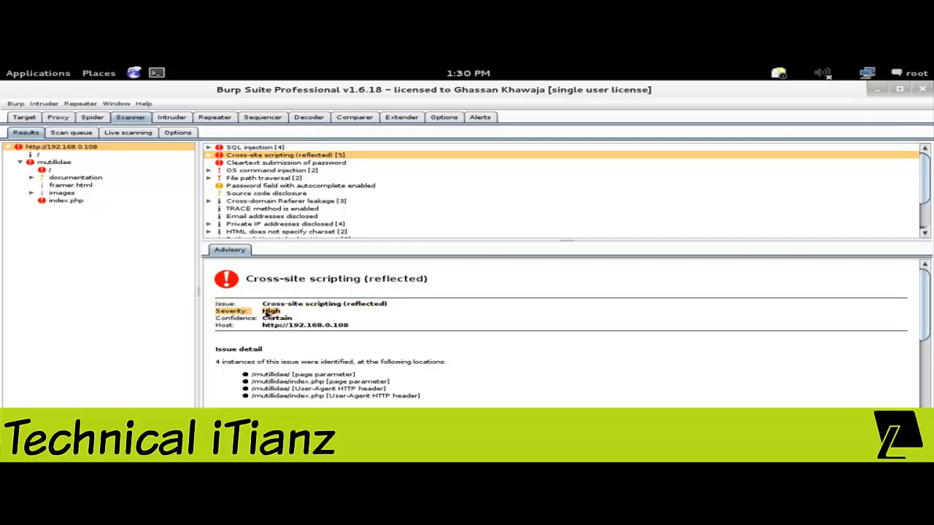
{"action": "left_click_drag", "start_coordinate": [216, 321], "coordinate": [288, 321]}
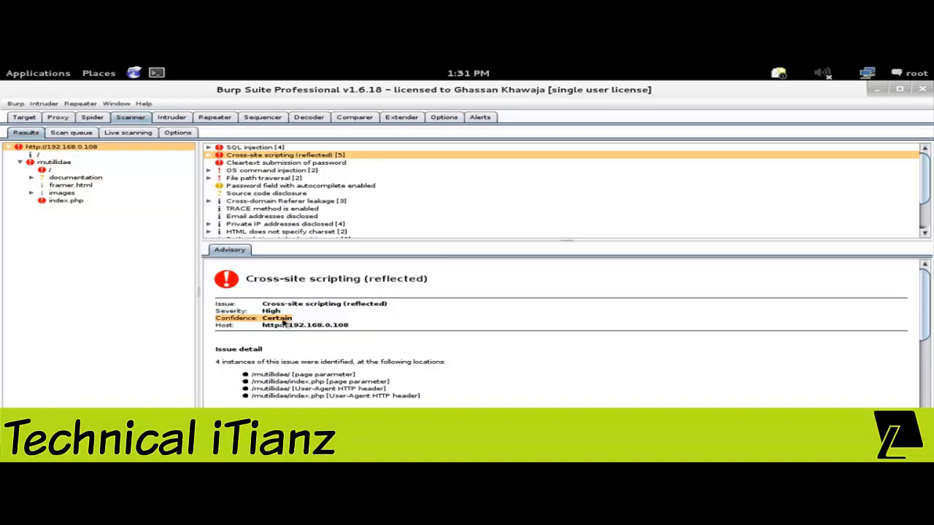
{"action": "left_click", "coordinate": [213, 328]}
{"action": "left_click_drag", "start_coordinate": [211, 327], "coordinate": [353, 328]}
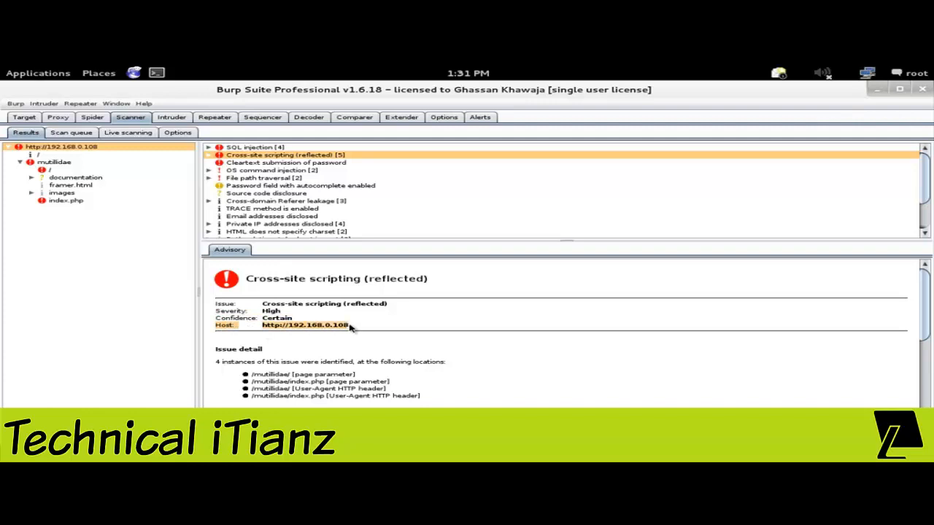
{"action": "right_click", "coordinate": [392, 158]}
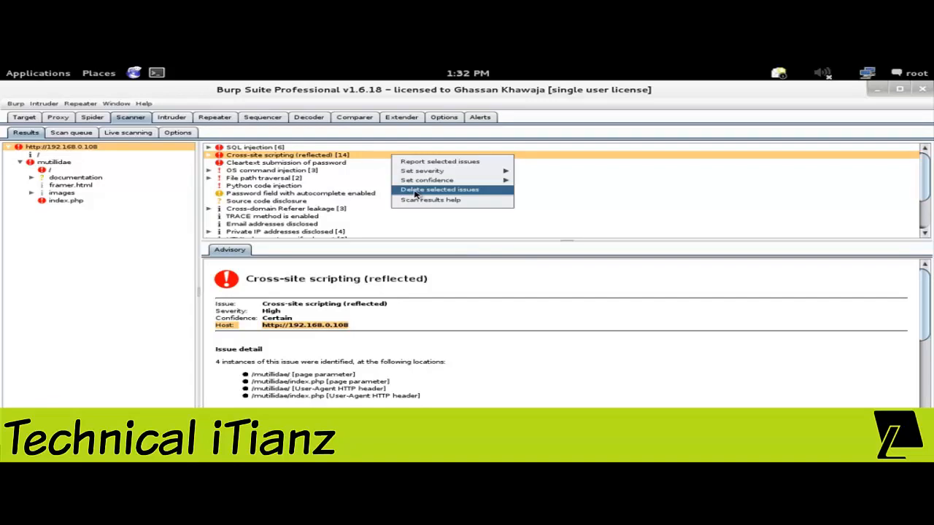
{"action": "mouse_move", "coordinate": [422, 175]}
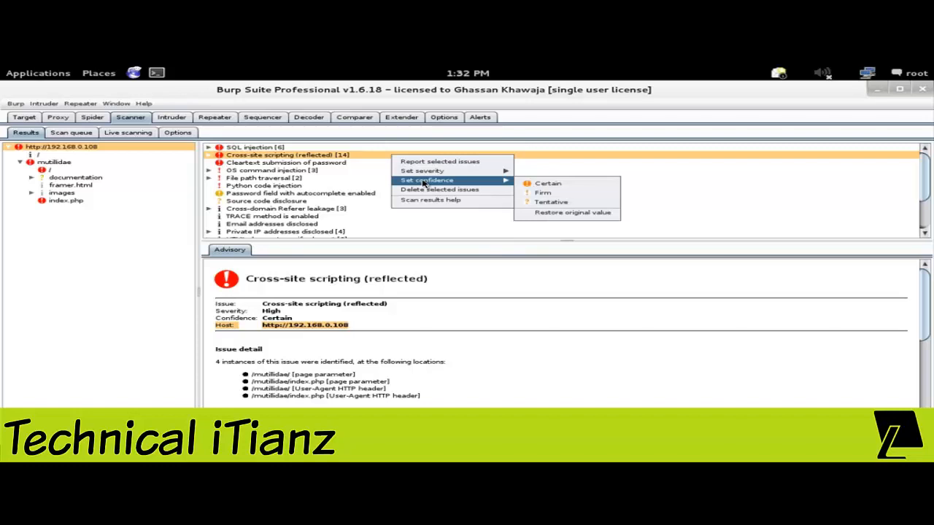
Check the status of the scan queue items down the list and return to the scan results.
{"action": "left_click", "coordinate": [127, 132]}
{"action": "left_click", "coordinate": [71, 132]}
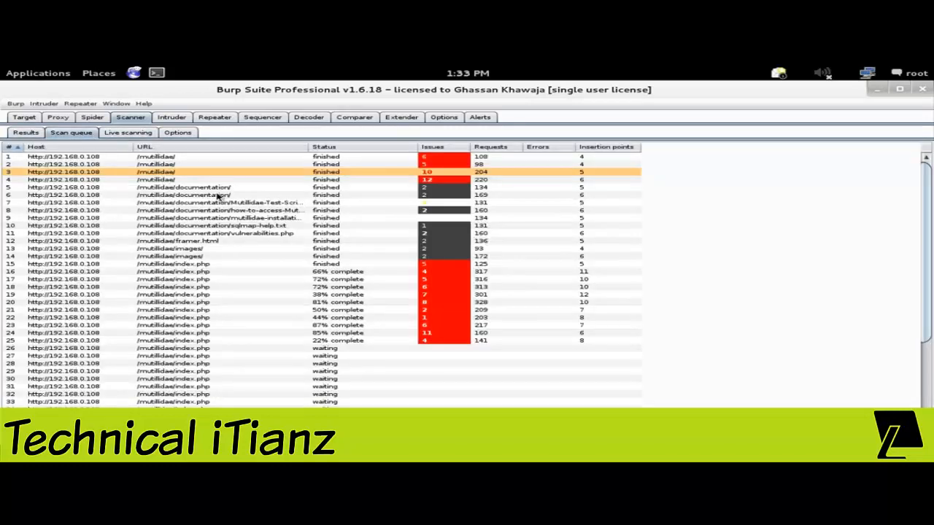
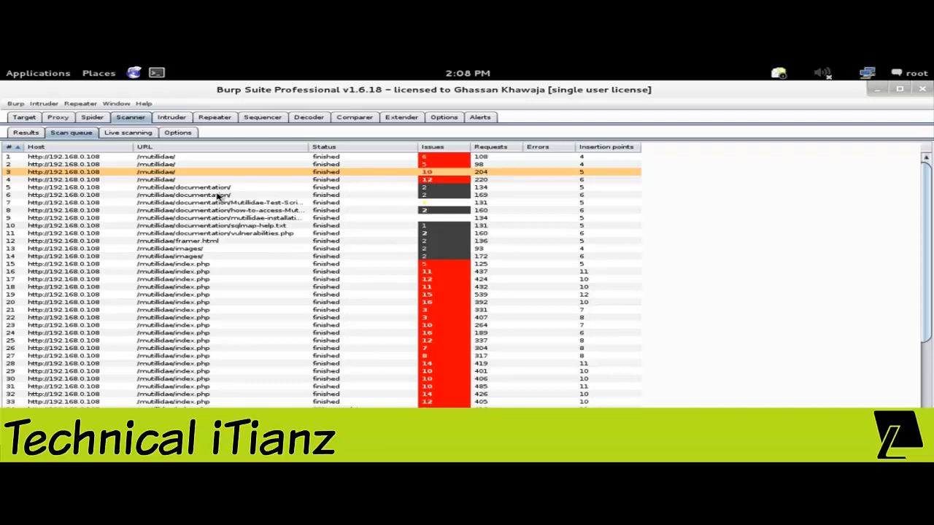
{"action": "left_click_drag", "start_coordinate": [928, 247], "coordinate": [930, 359]}
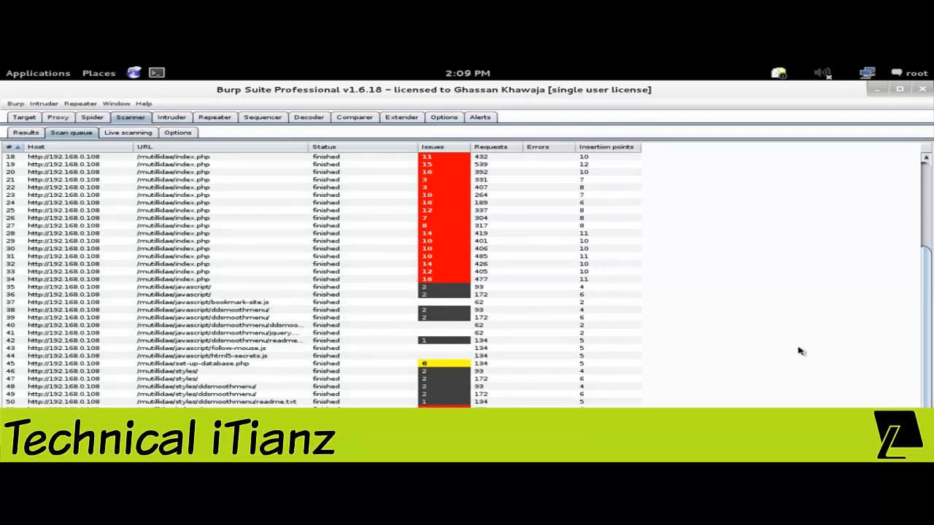
{"action": "left_click", "coordinate": [23, 134]}
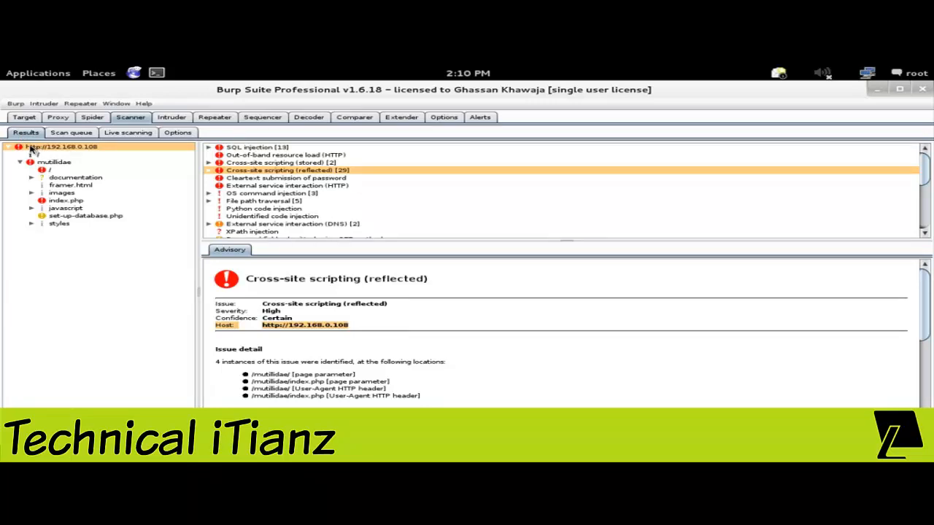
{"action": "right_click", "coordinate": [31, 149]}
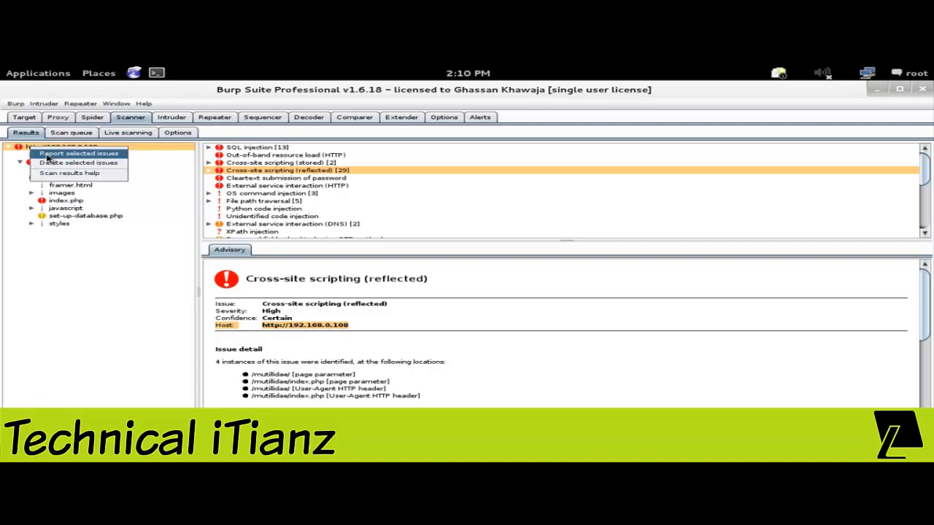
{"action": "left_click", "coordinate": [48, 155]}
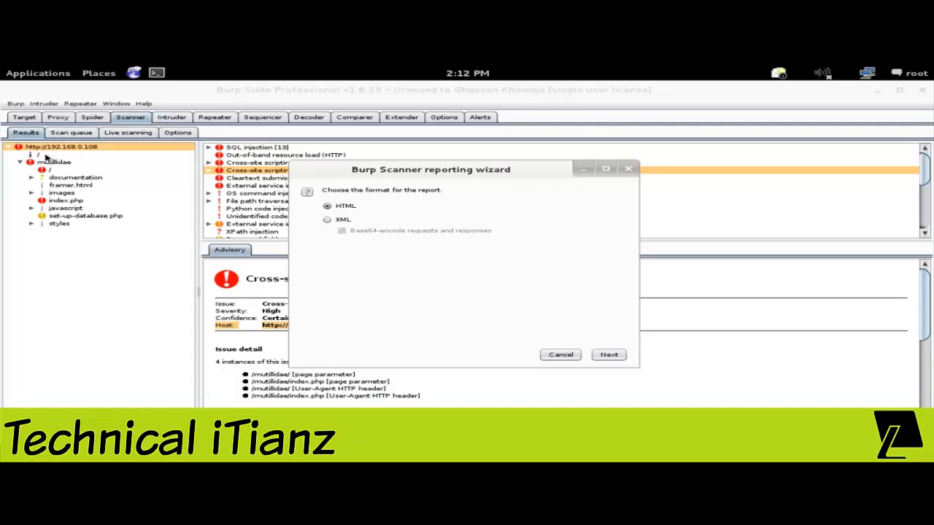
{"action": "left_click", "coordinate": [608, 356]}
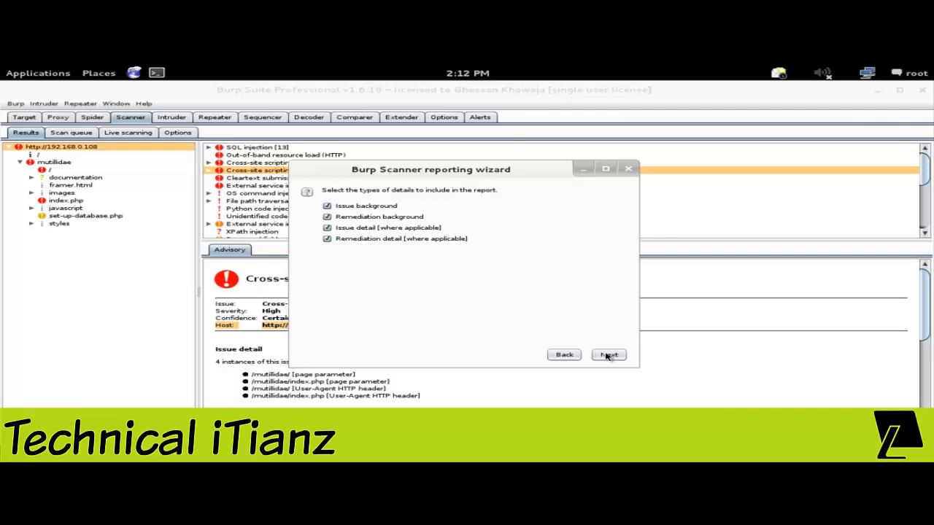
{"action": "left_click", "coordinate": [606, 355]}
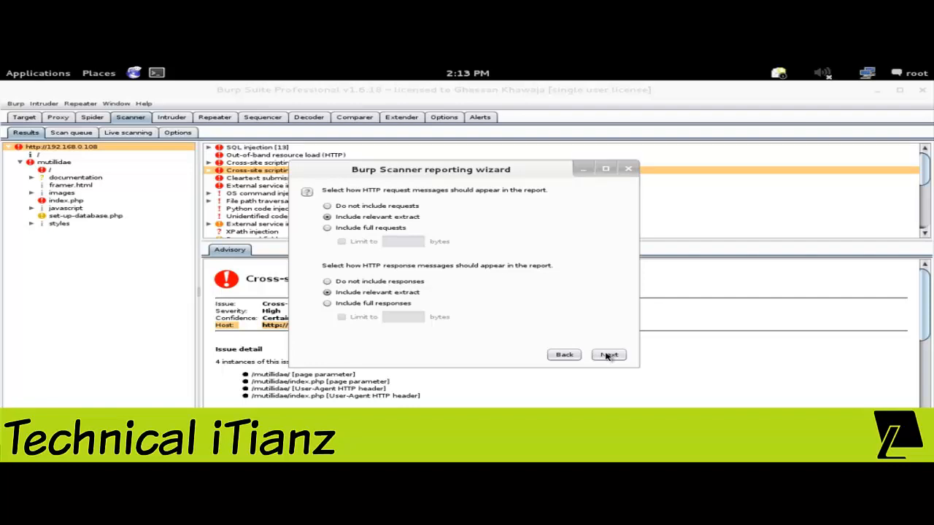
{"action": "left_click", "coordinate": [606, 356]}
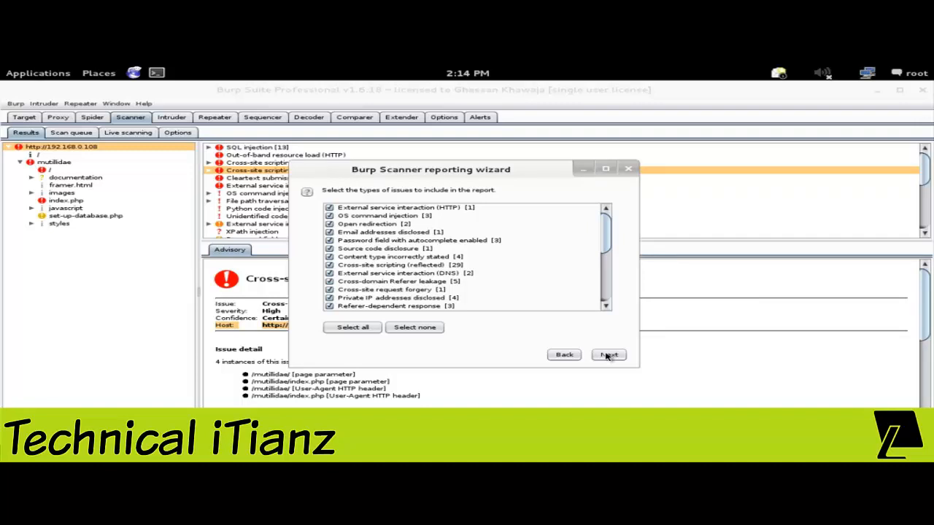
{"action": "left_click", "coordinate": [606, 356]}
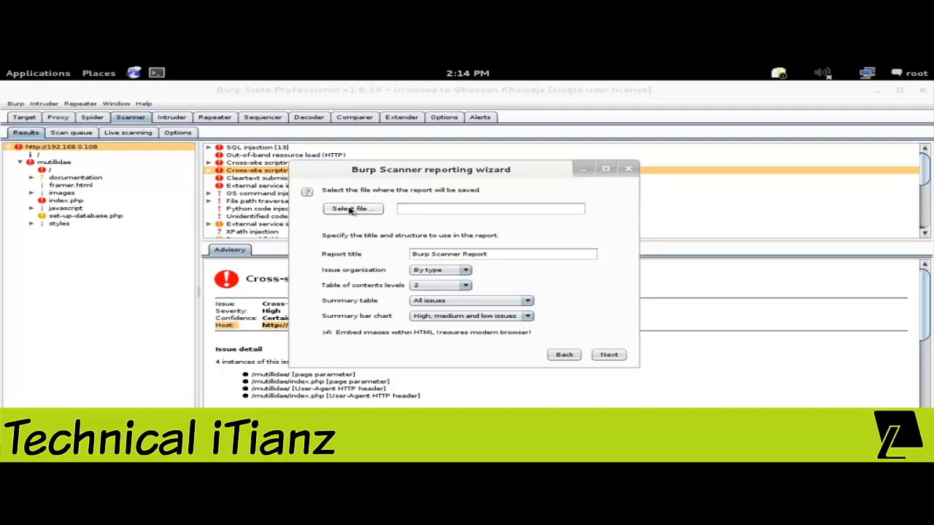
Set the report's output file to MutillidaeHtmlReport.html in the Burp Suite folder.
{"action": "left_click", "coordinate": [350, 209]}
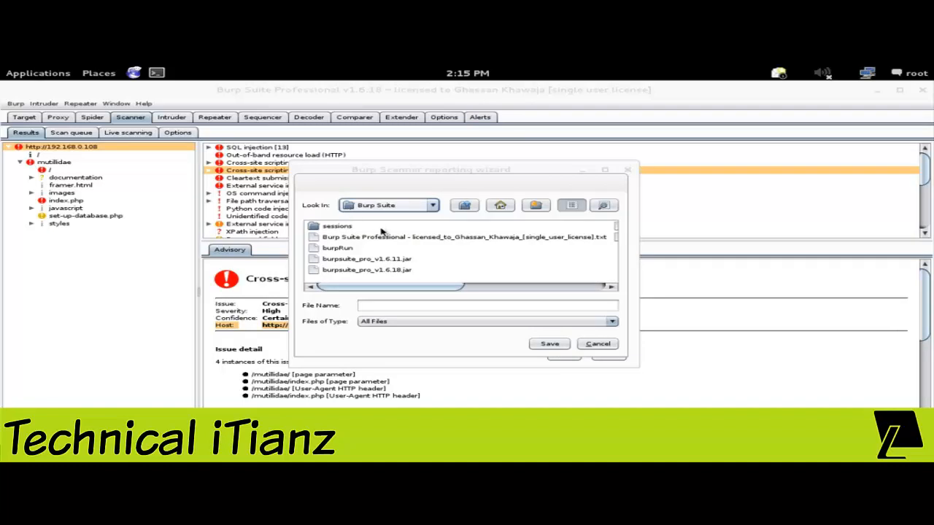
{"action": "left_click", "coordinate": [414, 309]}
{"action": "type", "text": "Mutillid"}
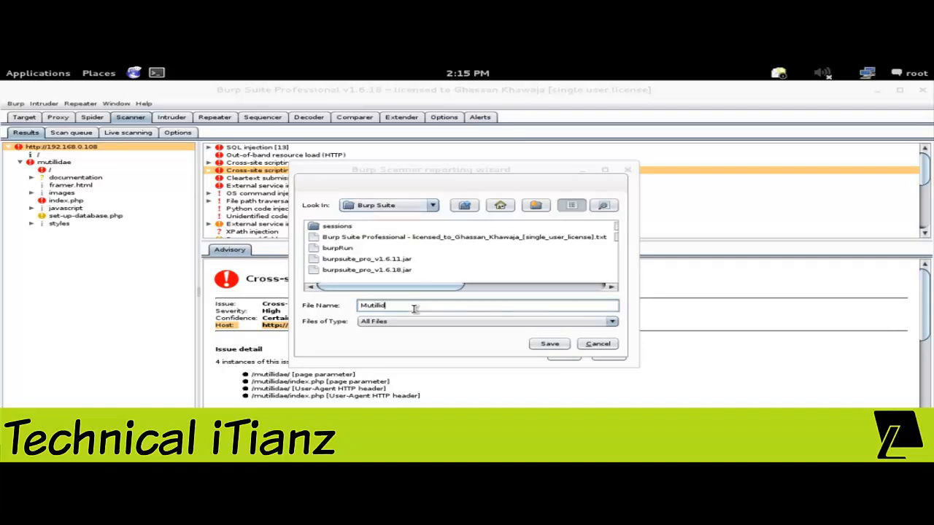
{"action": "type", "text": "aeHtmlReport.html"}
{"action": "left_click", "coordinate": [549, 345]}
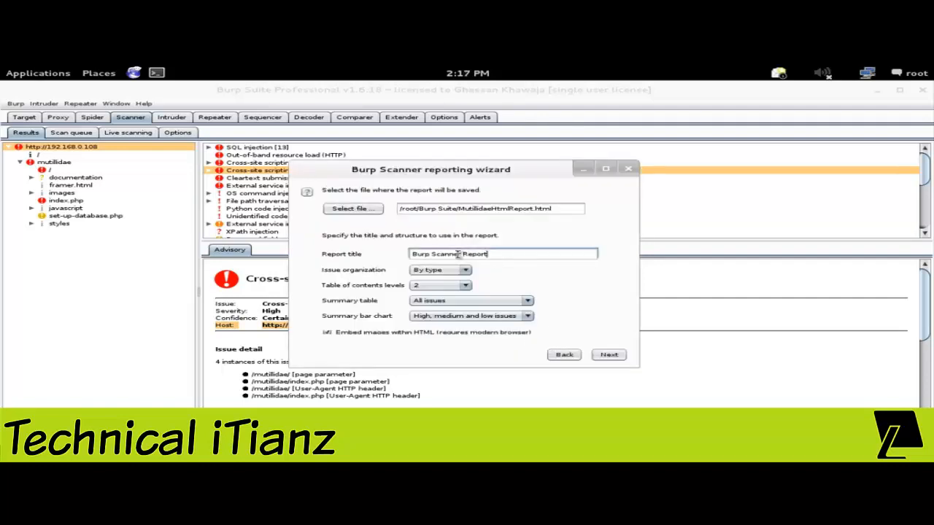
Title the report Mutillidae_Vulnerabilities and leave its issues organized by type.
{"action": "left_click_drag", "start_coordinate": [483, 254], "coordinate": [401, 255]}
{"action": "type", "text": "Mutillidae_V"}
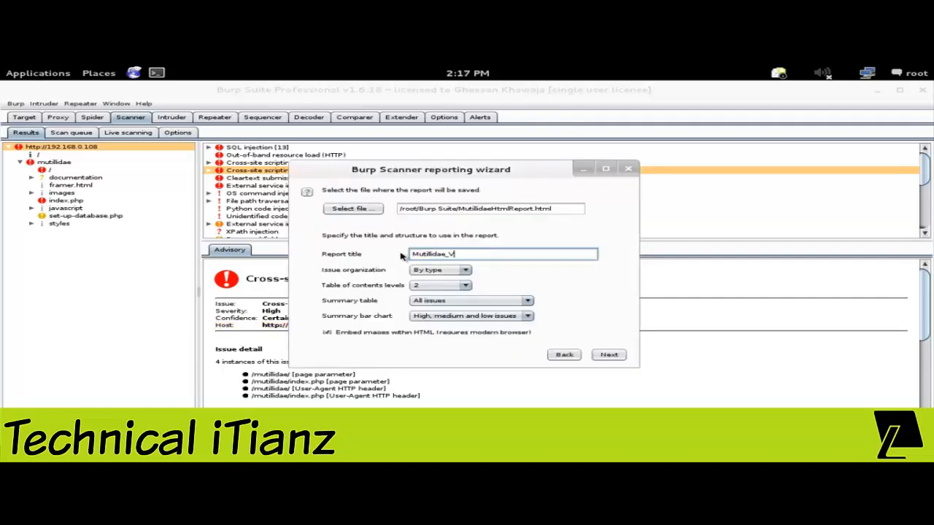
{"action": "type", "text": "ulnerabilities"}
{"action": "left_click", "coordinate": [466, 270]}
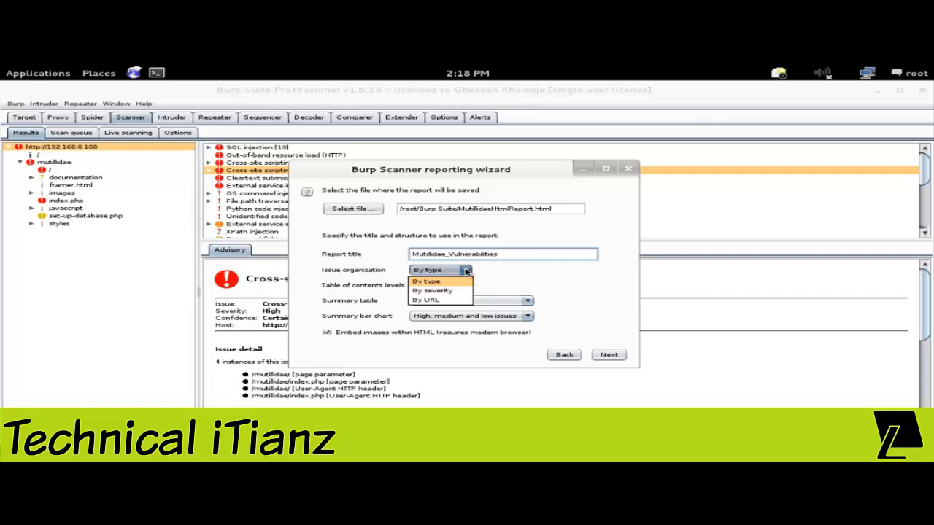
{"action": "left_click", "coordinate": [466, 270]}
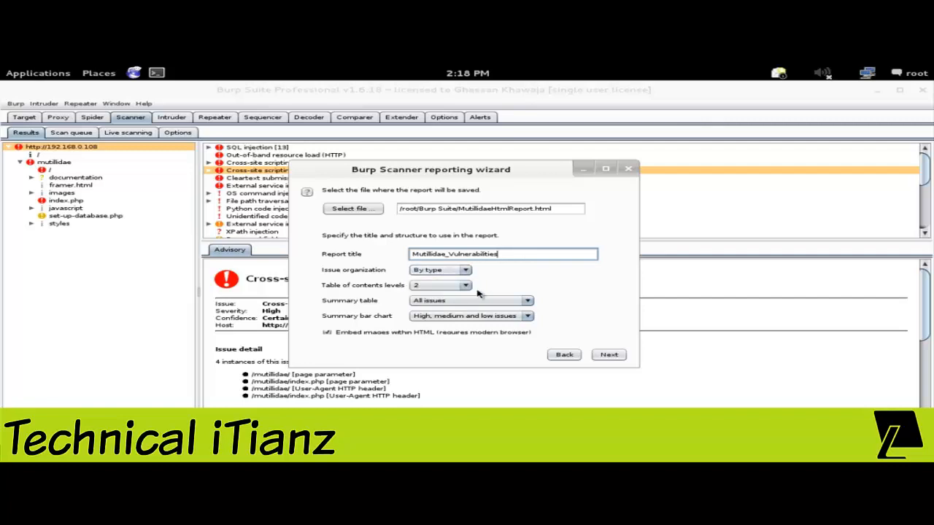
Choose the number of table of contents levels, generate the report and close the reporting wizard.
{"action": "left_click", "coordinate": [466, 287]}
{"action": "left_click", "coordinate": [456, 299]}
{"action": "left_click", "coordinate": [609, 355]}
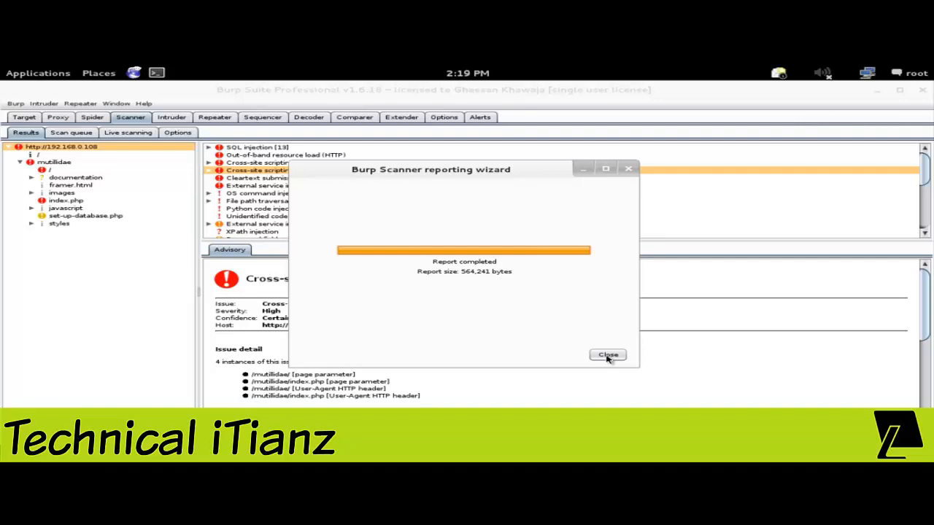
{"action": "left_click", "coordinate": [608, 356]}
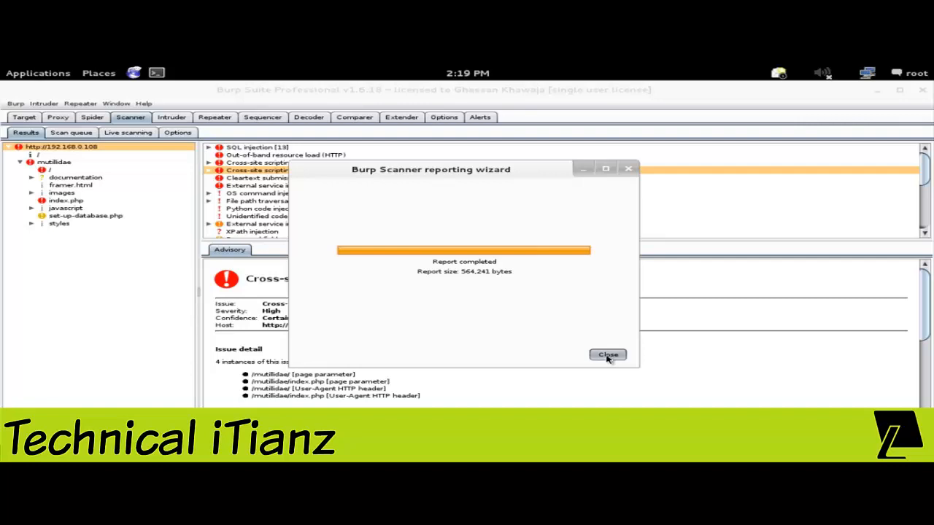